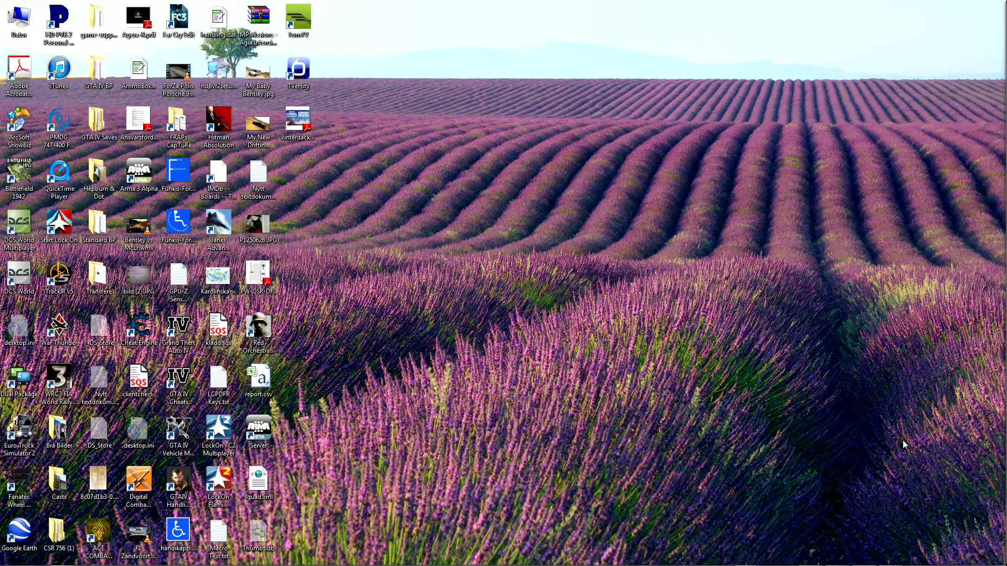
Start Arma 3 and bring up the 2D mission editor on Stratis near Agia Marina.
mouse_move(897, 564)
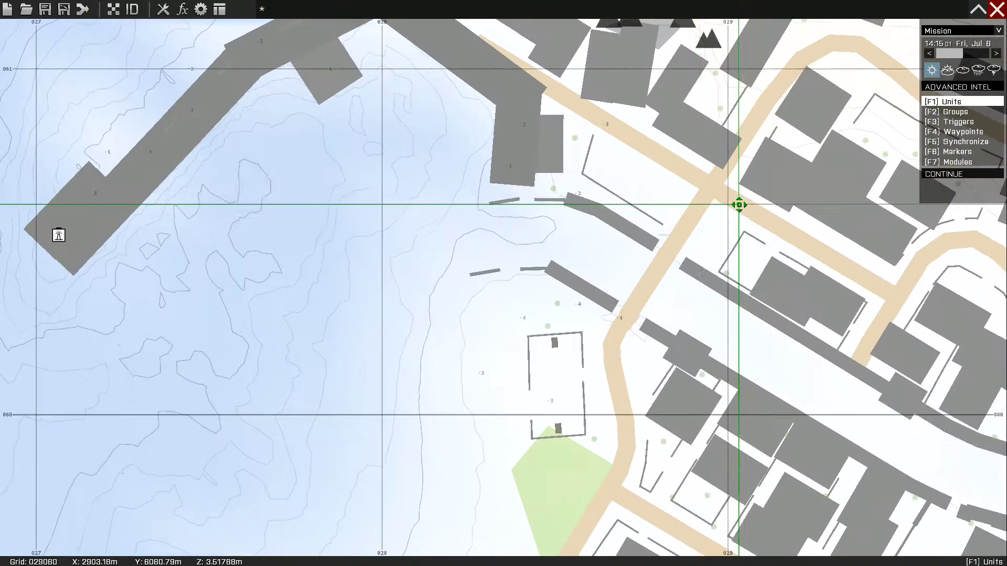
Place an OPFOR player Rifleman 'player_1' at the junction with init 'player_1 allowDamage false;'.
right_click_drag(739, 205, 675, 249)
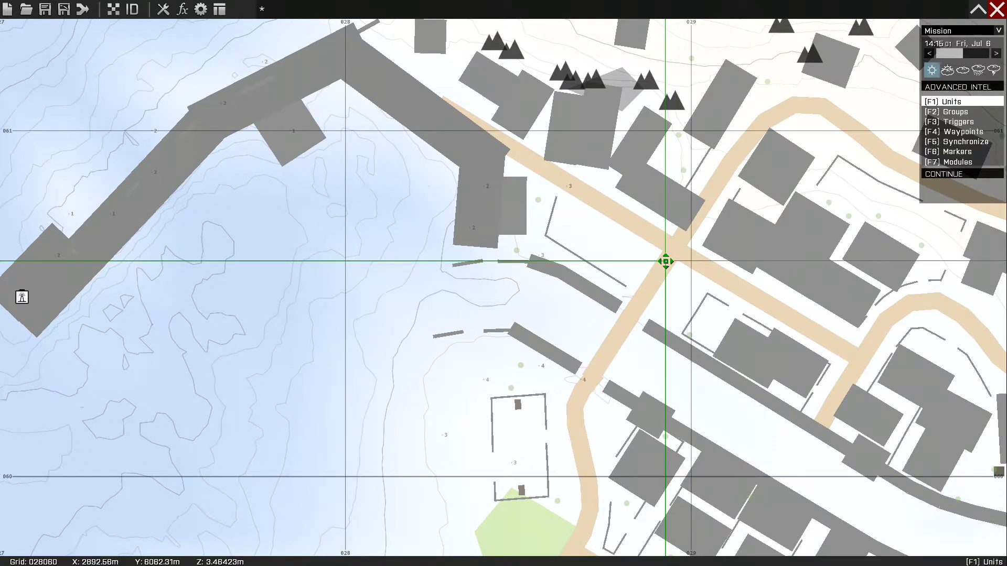
double_click(665, 261)
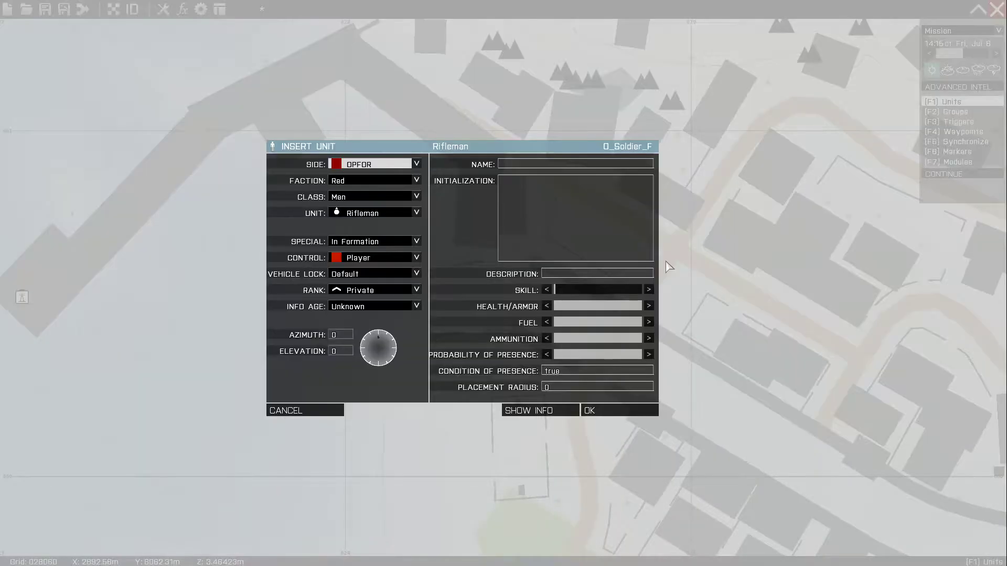
left_click(539, 218)
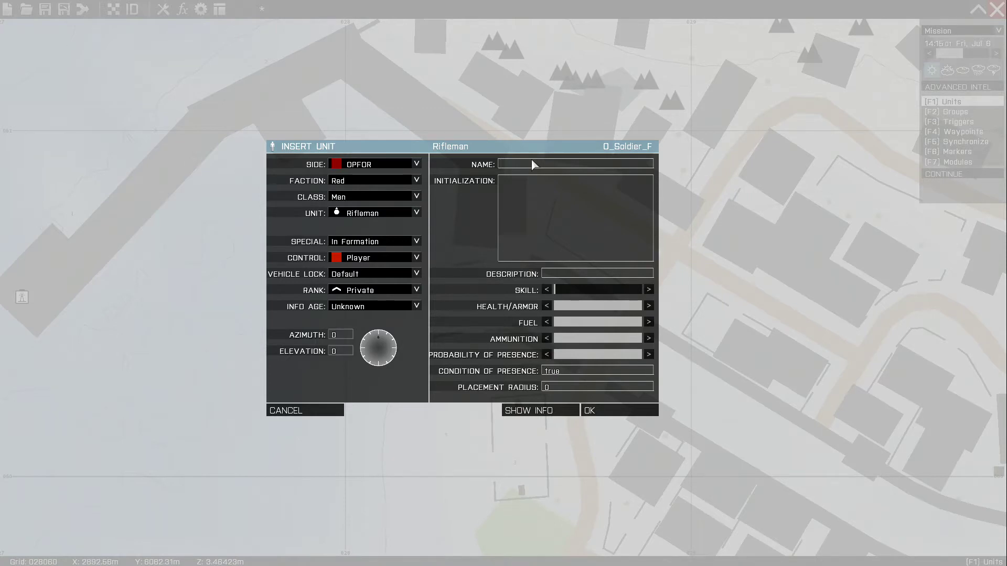
type("player")
type("_")
type("player")
type("_1")
type(" allowDa")
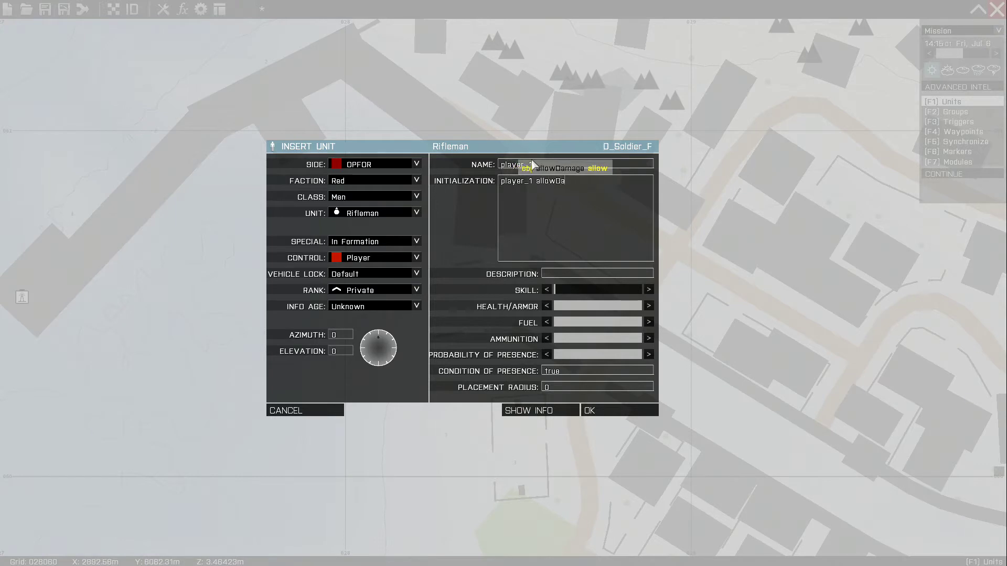
type("mage false;")
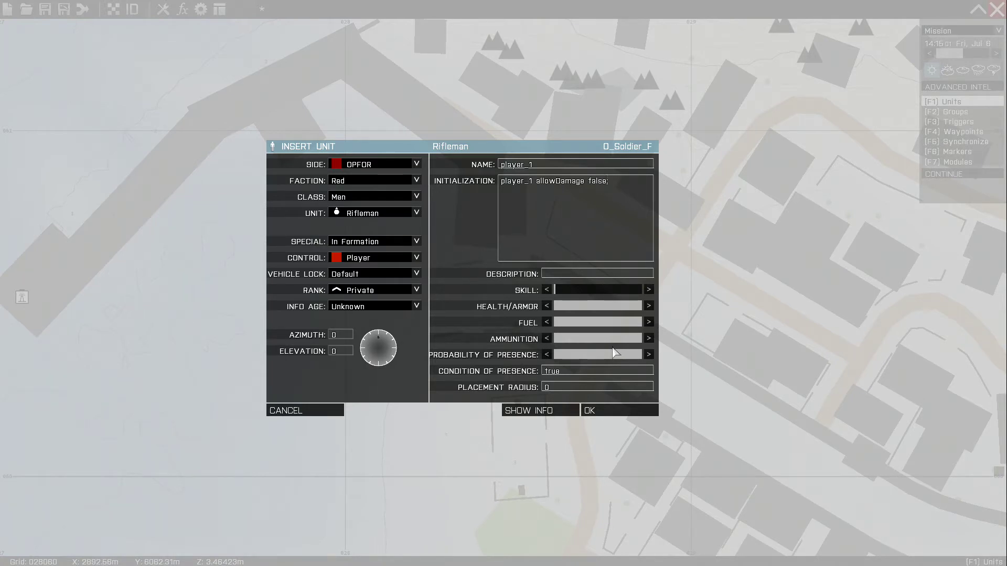
left_click(618, 415)
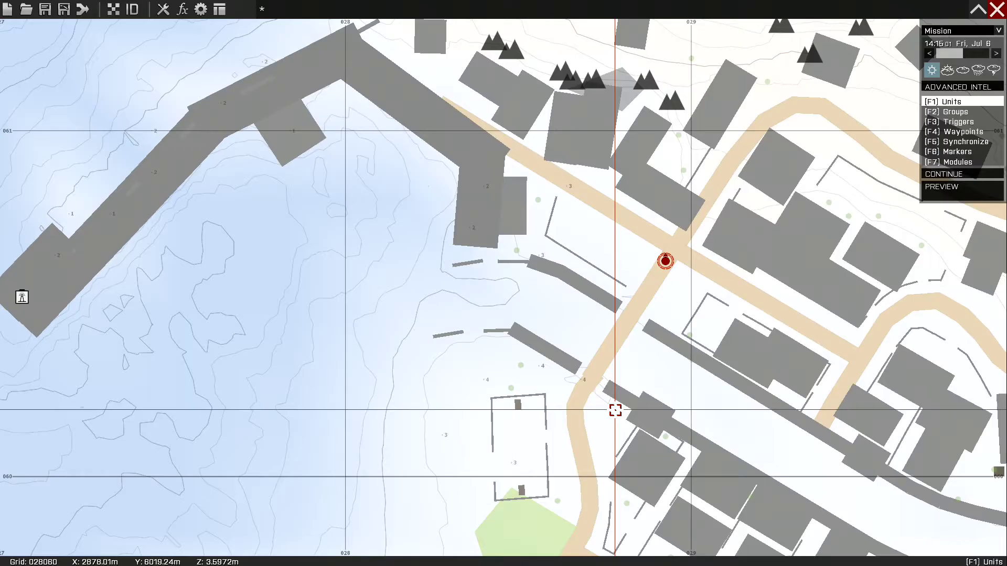
Add a BLUFOR Autorifleman on the road south of the player, then start the preview.
double_click(629, 314)
left_click(379, 163)
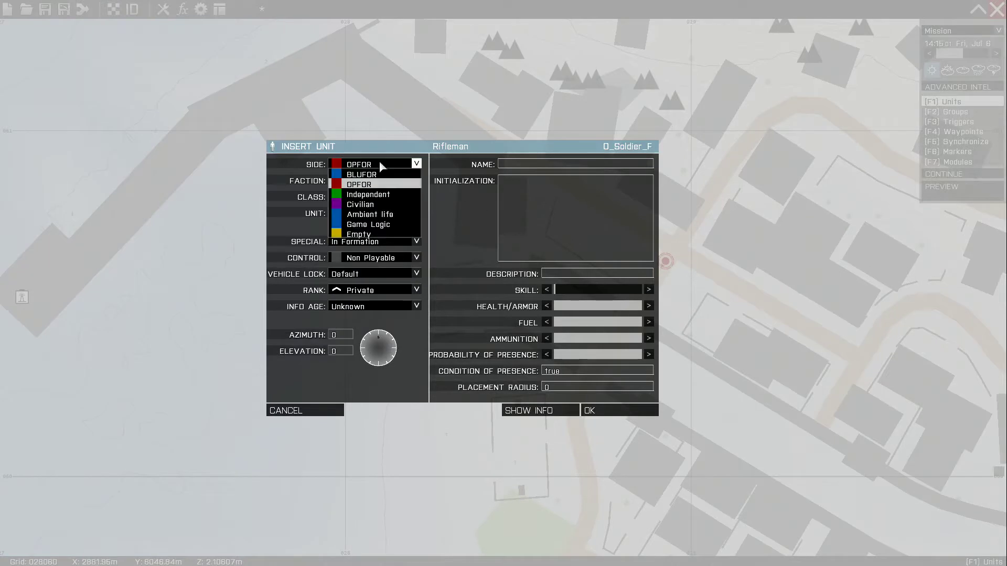
left_click(372, 176)
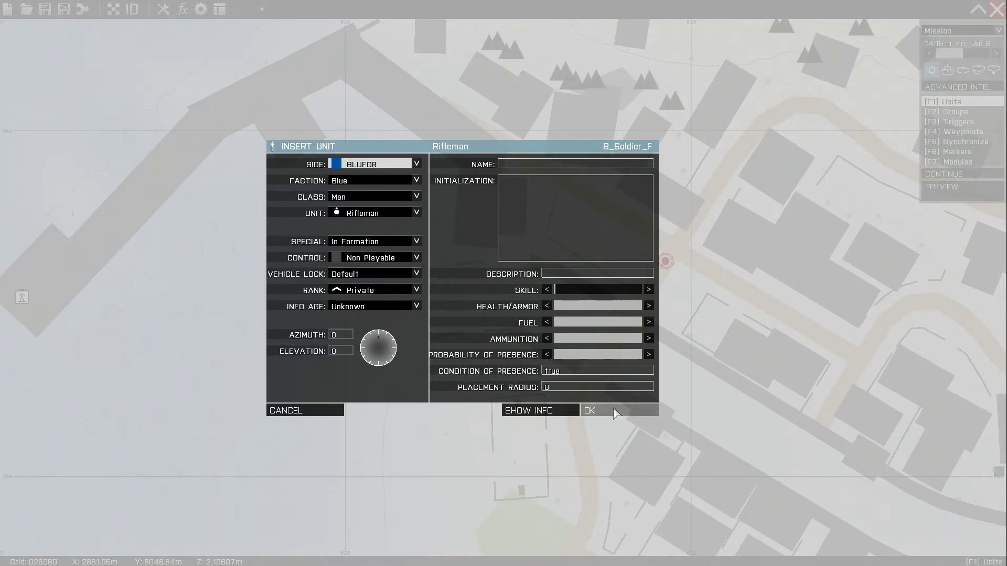
left_click(388, 214)
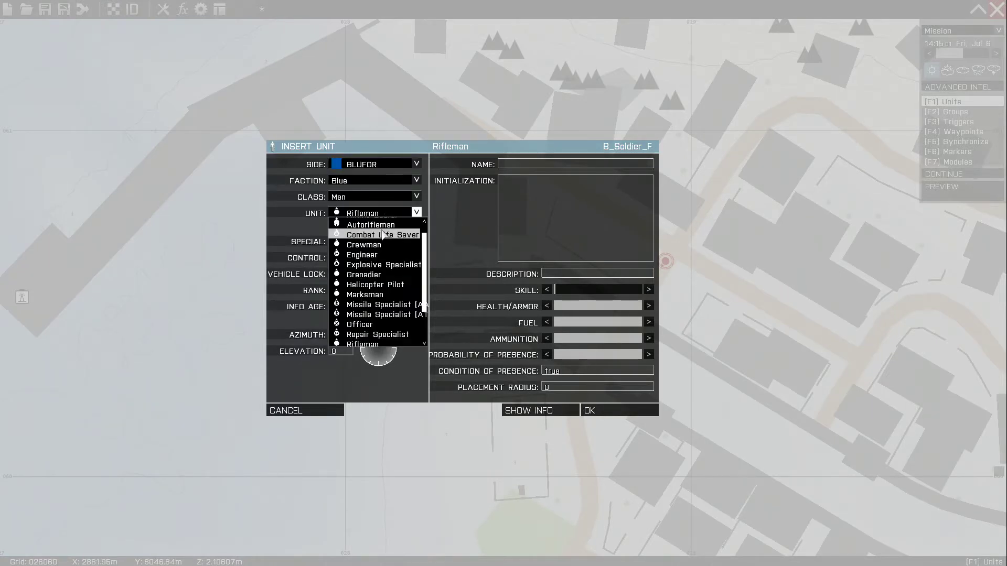
left_click(378, 230)
left_click(617, 410)
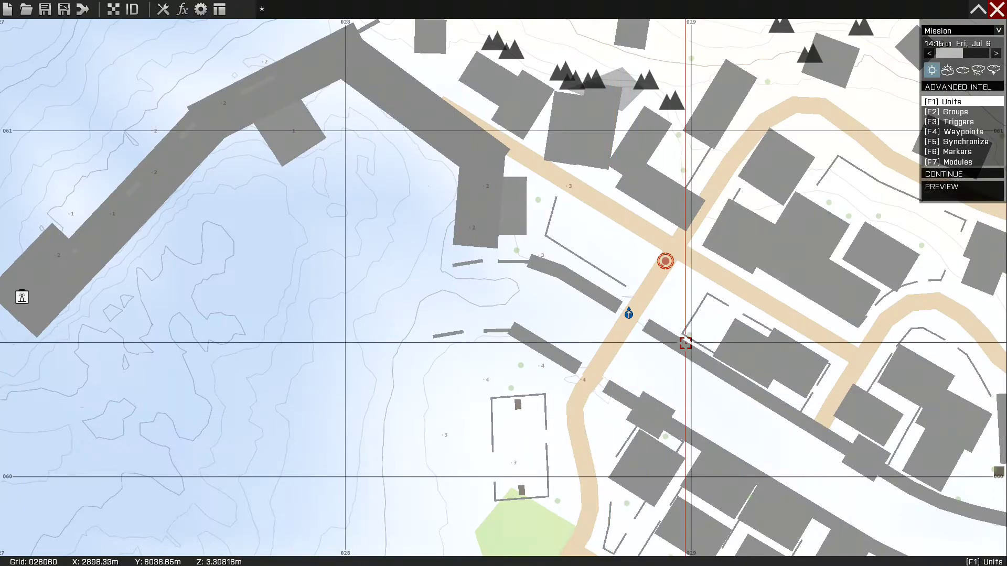
left_click_drag(620, 309, 642, 298)
left_click(942, 186)
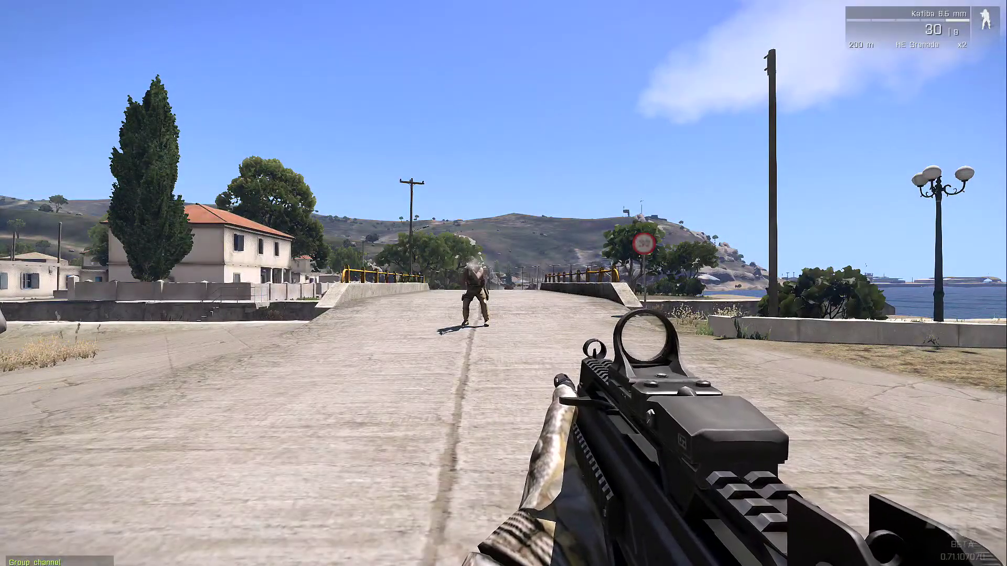
Walk the soldier along the road toward the bridge, briefly using third-person view.
key("KP_Enter")
key("w")
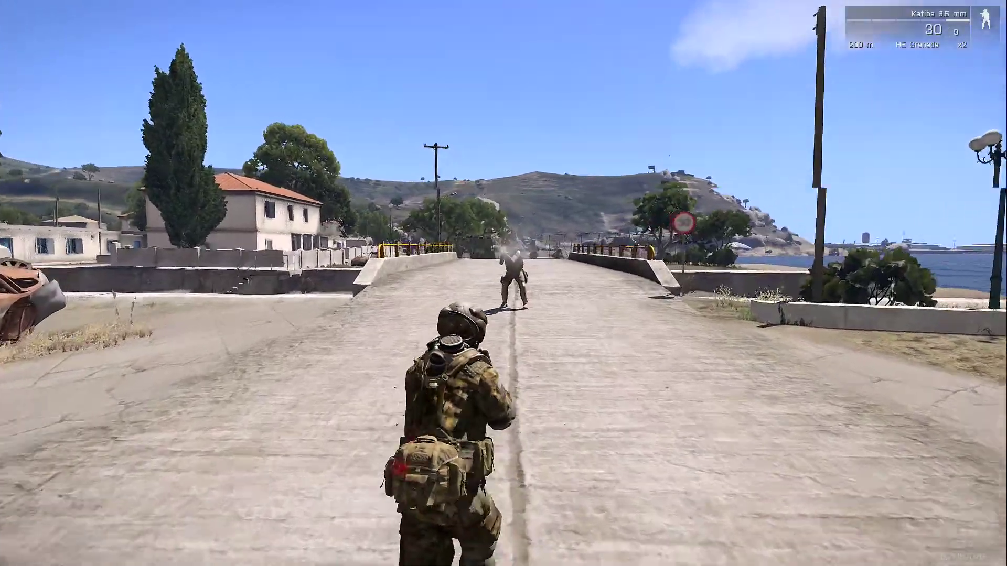
key("KP_Enter")
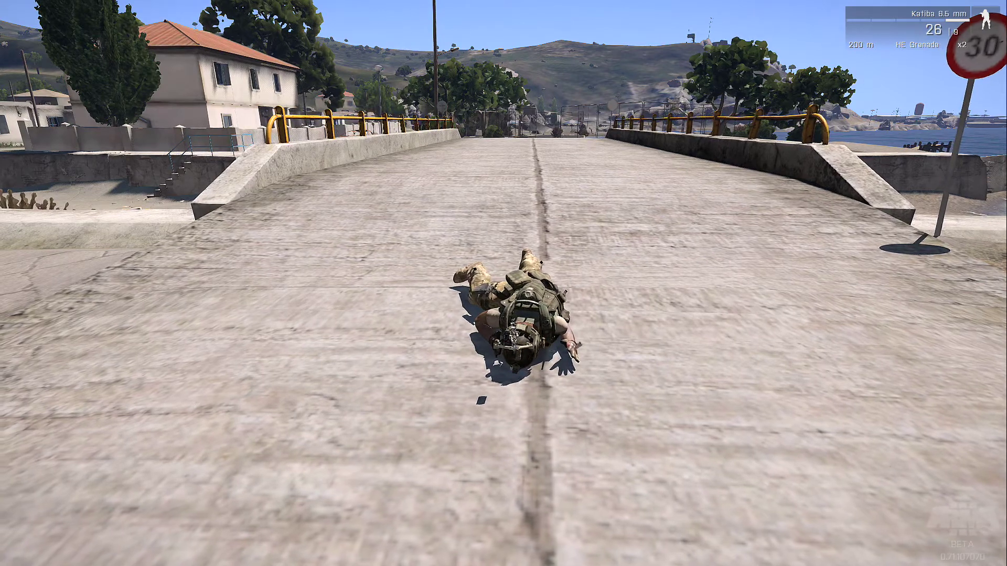
Delete the leftover laserdesignator line from the debug console's Execute box and abort to the editor.
key("Escape")
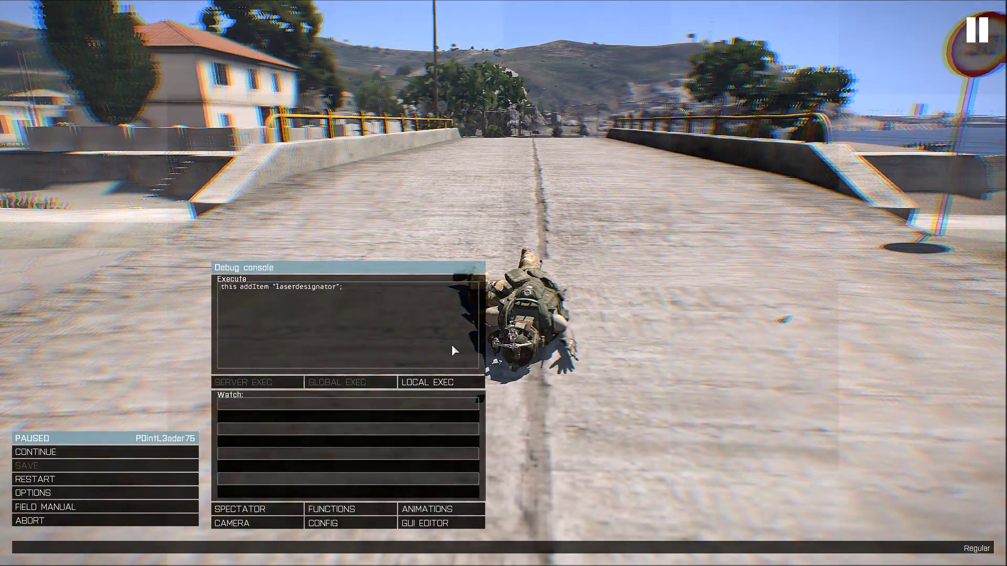
left_click_drag(376, 288, 26, 298)
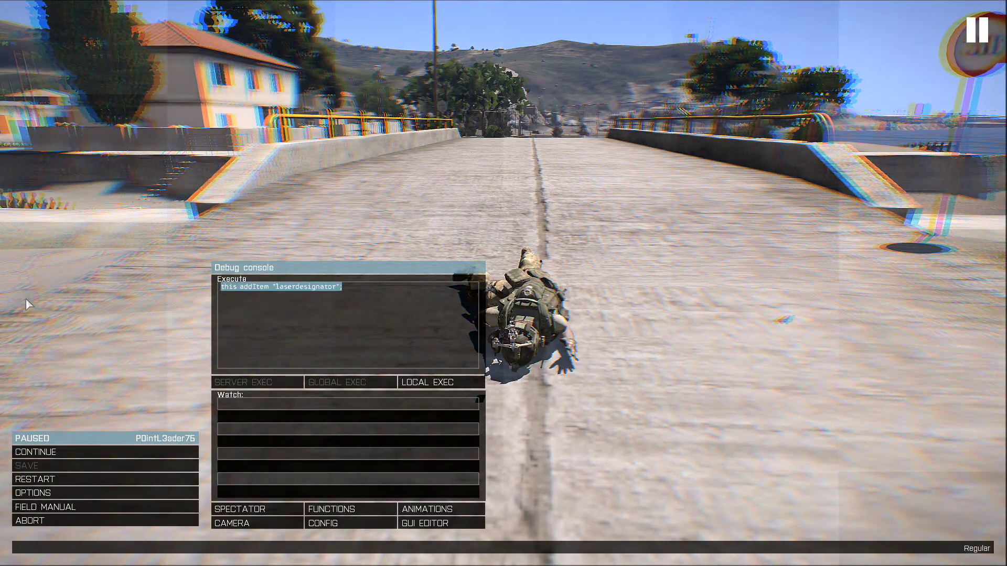
key("Delete")
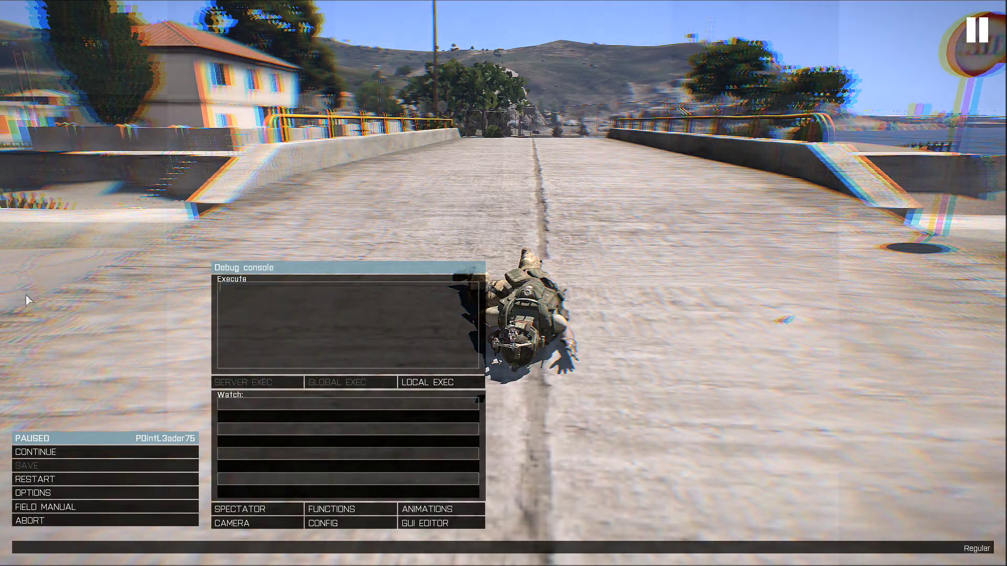
left_click(58, 523)
left_click(408, 278)
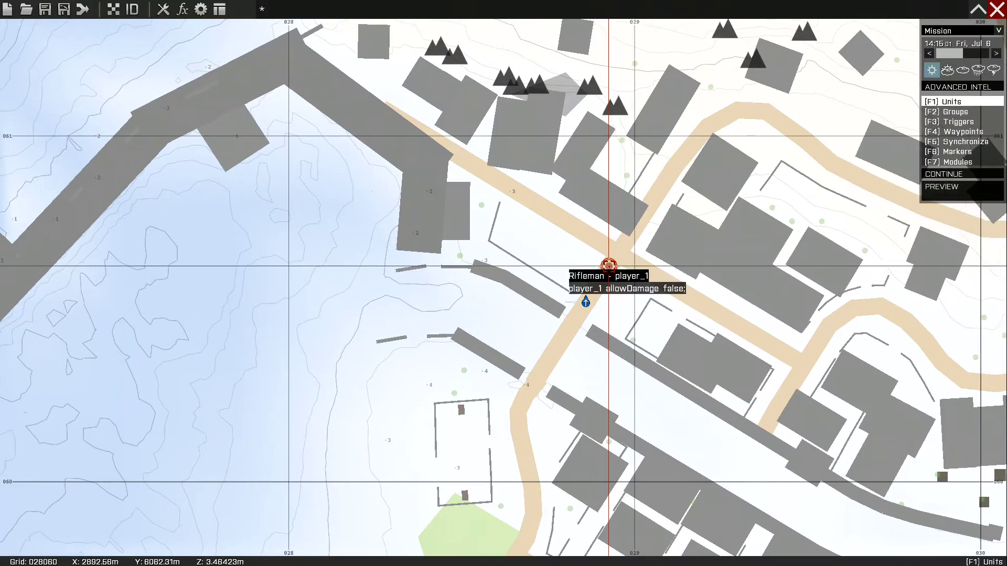
Remove the Rifleman's name 'player_1' and change its init to 'this allowDamage false;'.
double_click(586, 302)
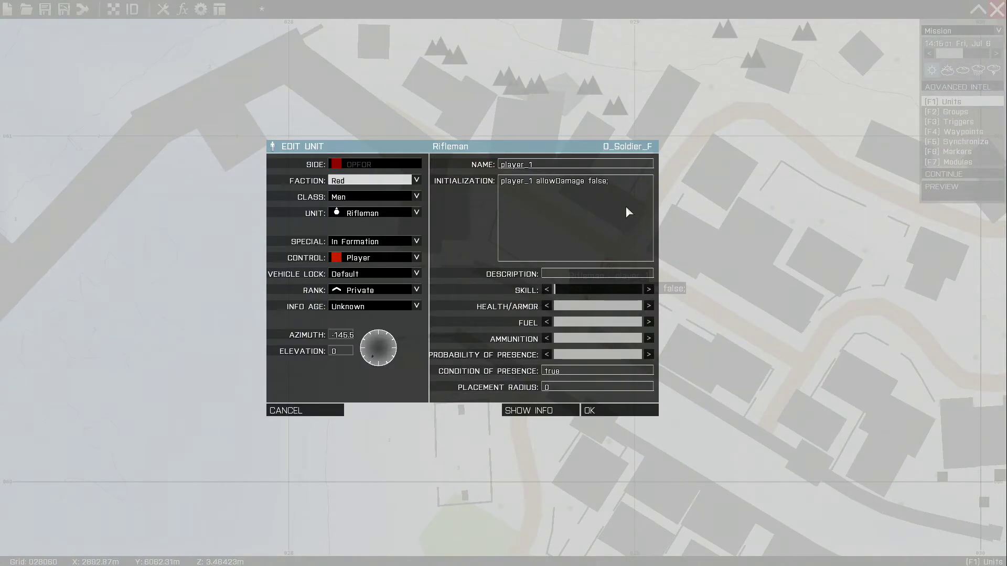
double_click(547, 167)
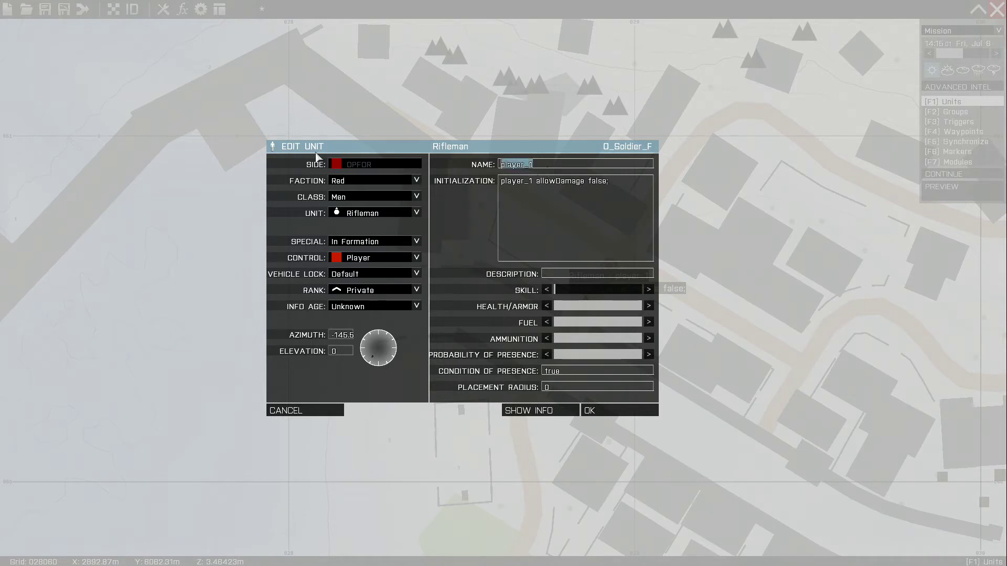
key("BackSpace")
left_click_drag(534, 184, 499, 185)
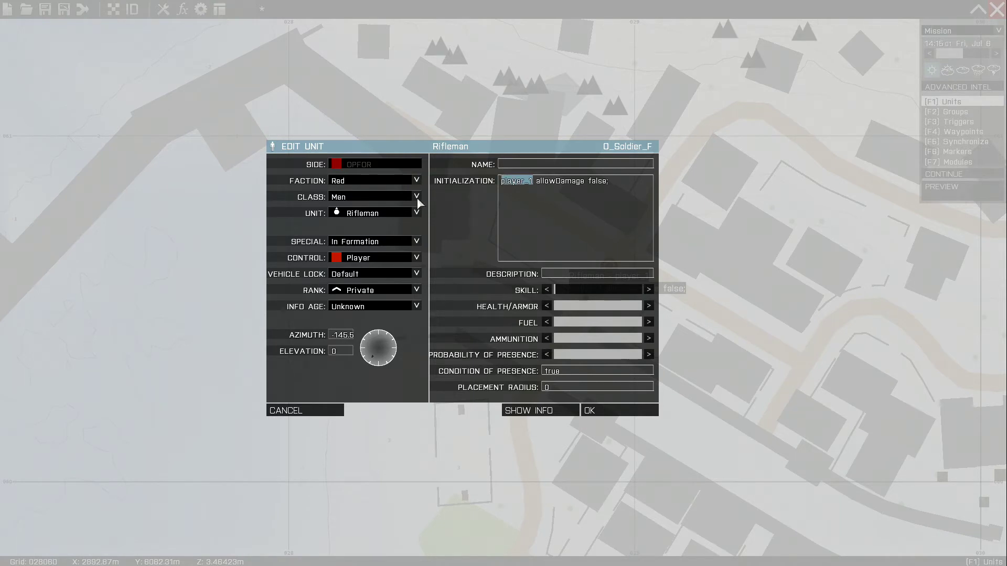
type("this")
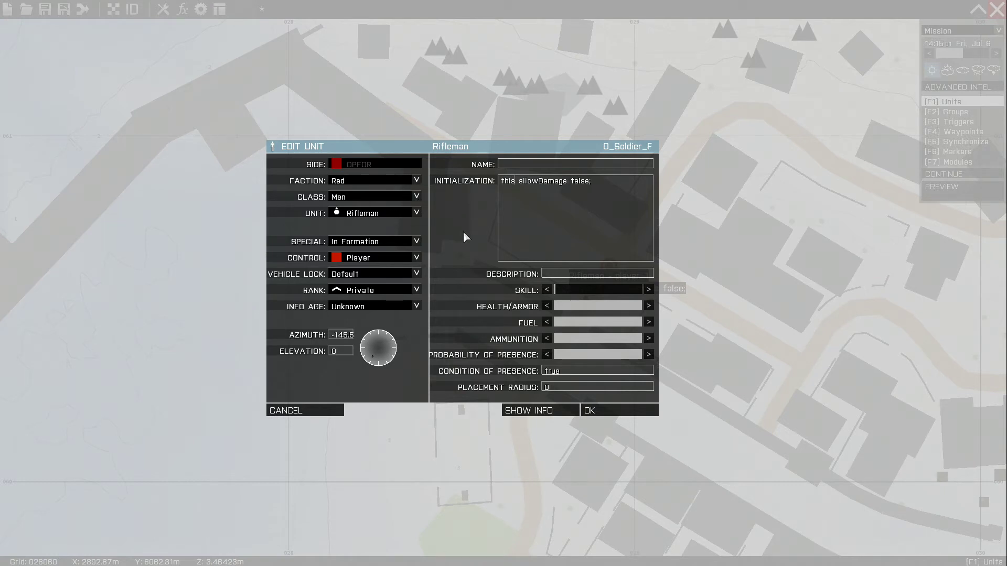
left_click(615, 414)
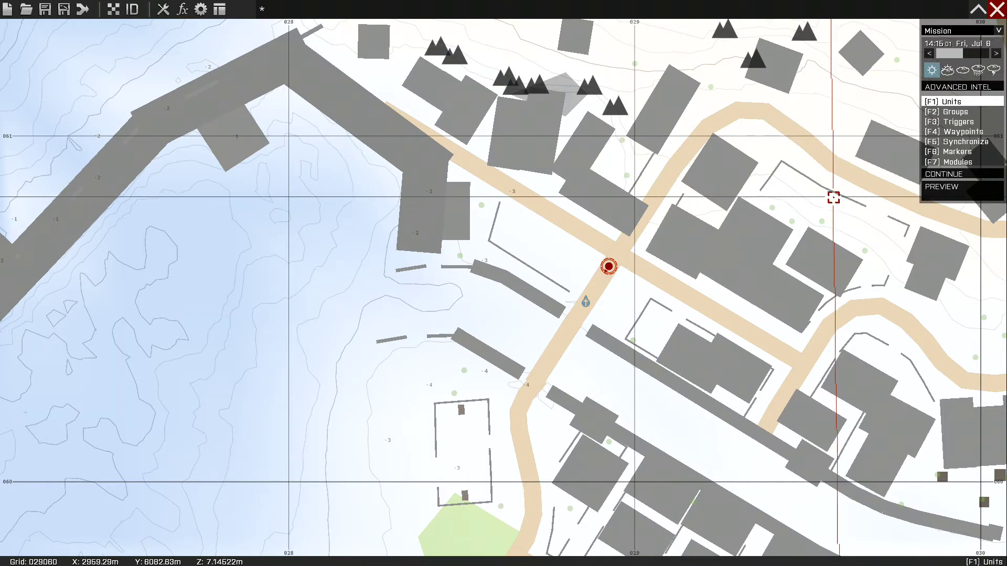
Preview the mission, walk toward the BLUFOR soldier and shoot him down on the bridge.
left_click(945, 189)
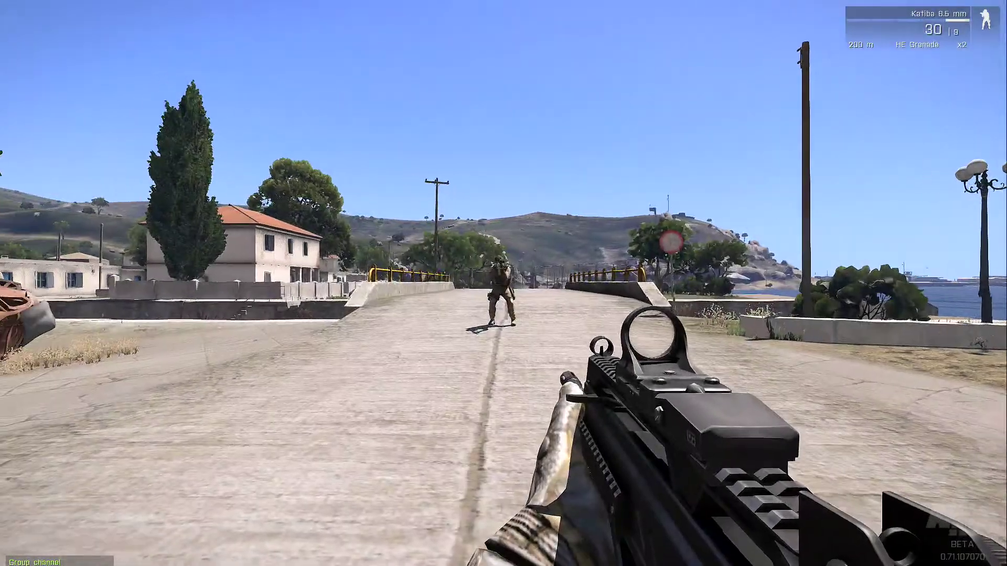
key("w")
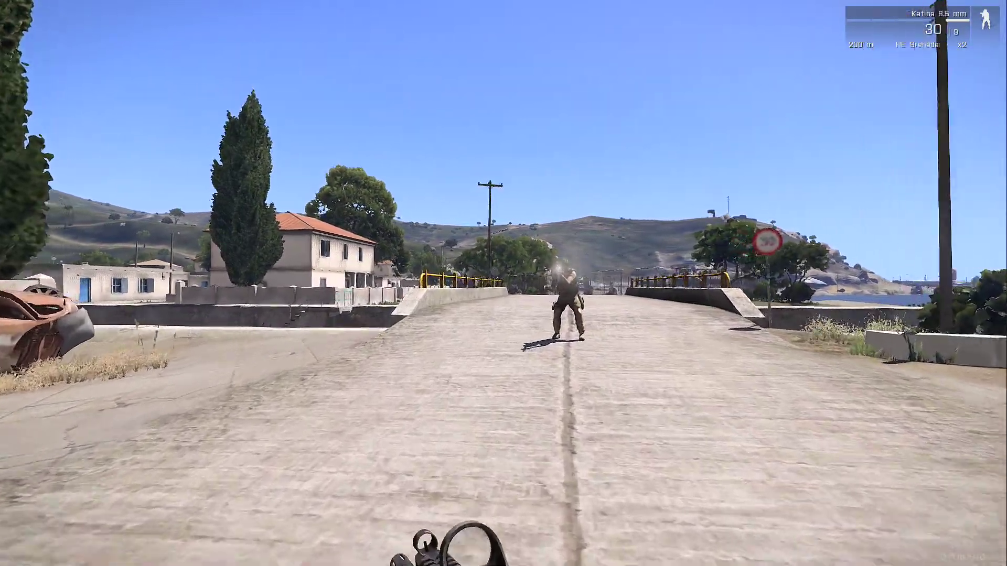
key("d")
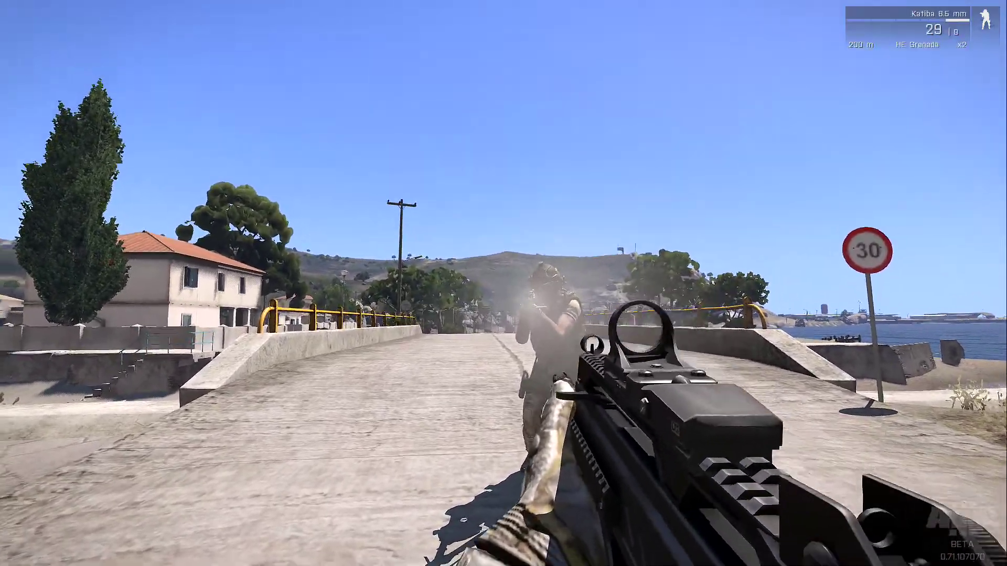
left_click(504, 283)
left_click(504, 284)
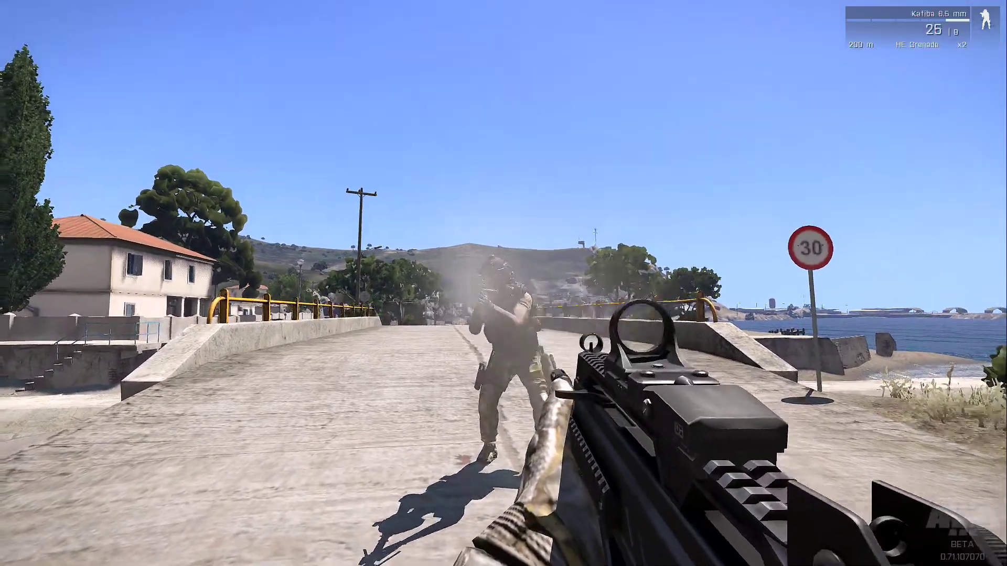
left_click(503, 284)
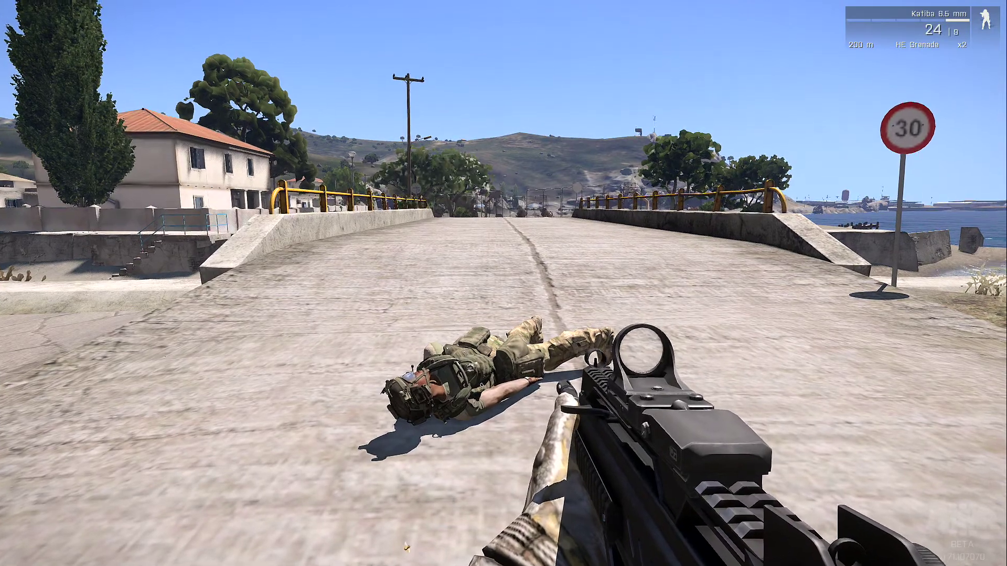
Pause the preview and abort it, confirming the return to the editor map.
key("Escape")
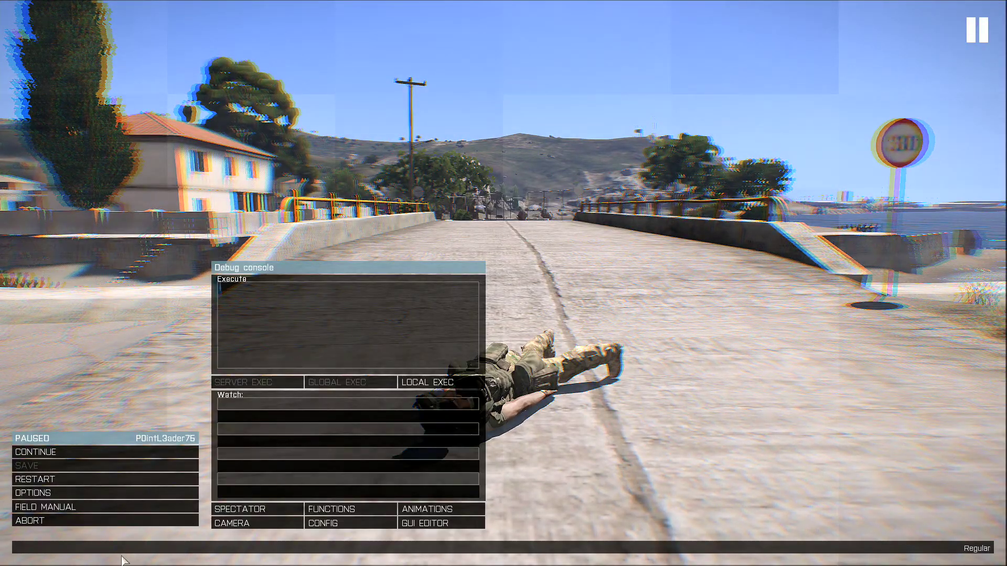
left_click(88, 526)
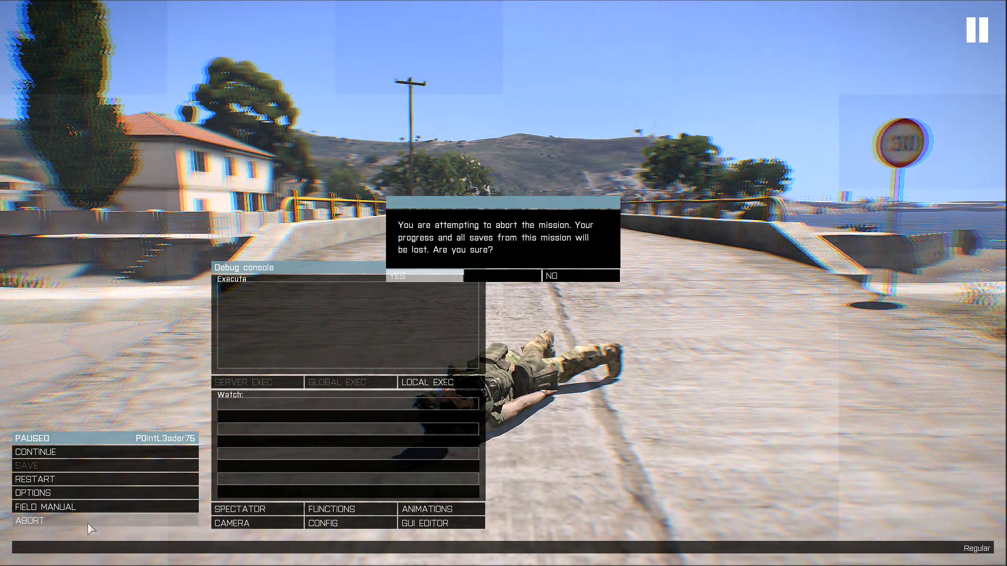
left_click(414, 274)
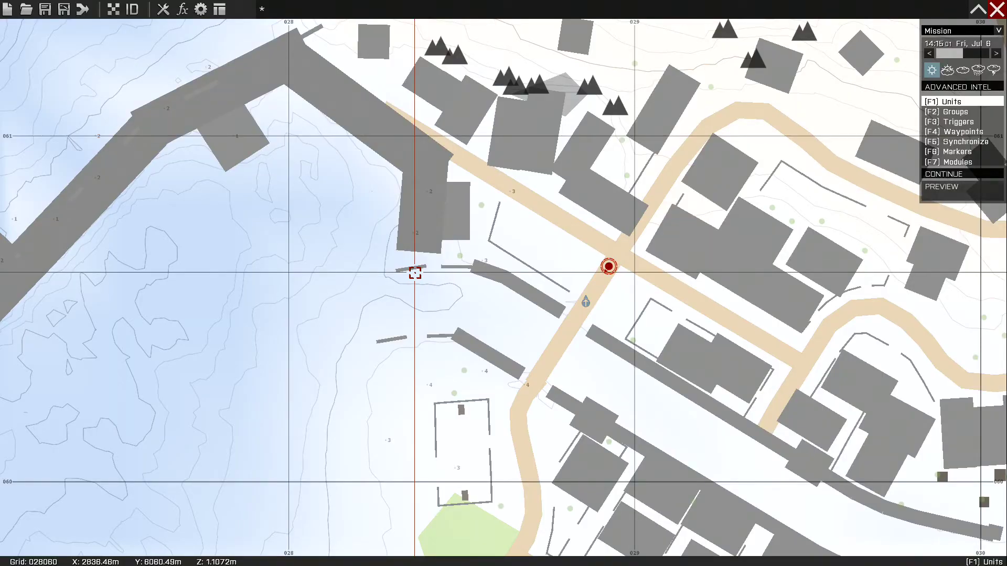